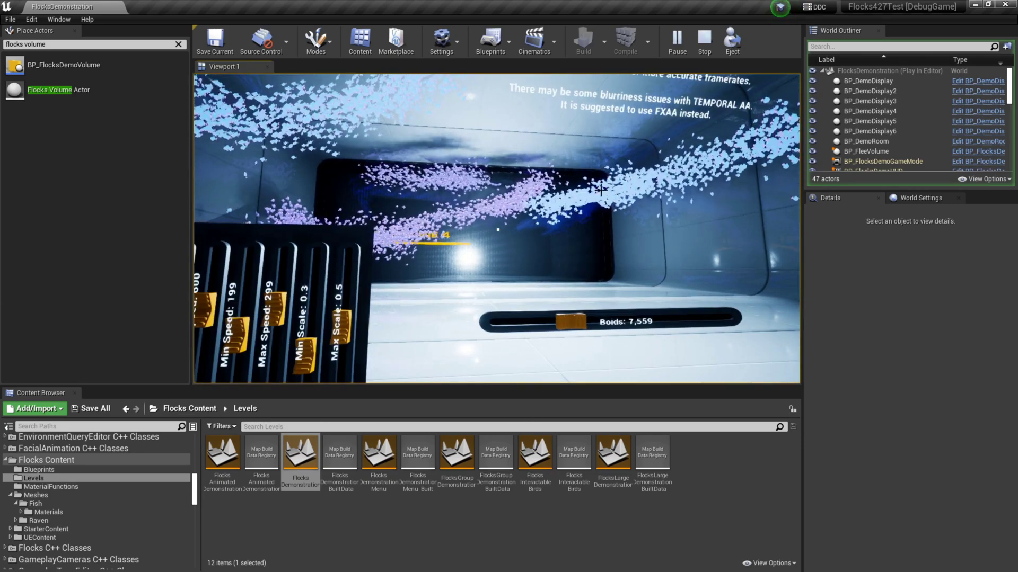
Stop the play session and duplicate M_FishMaster as M_FishMaster1.
key(Escape)
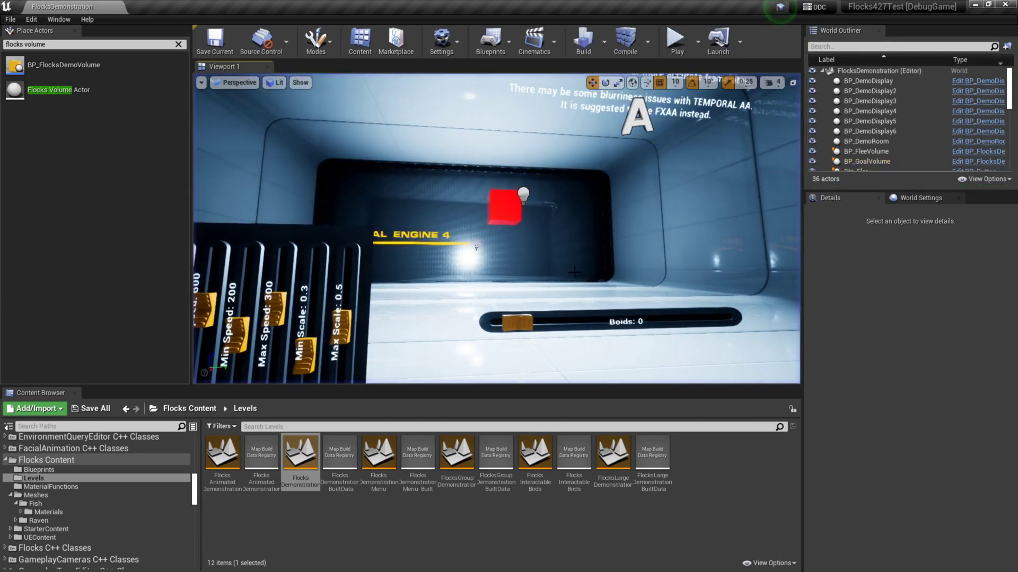
click(63, 511)
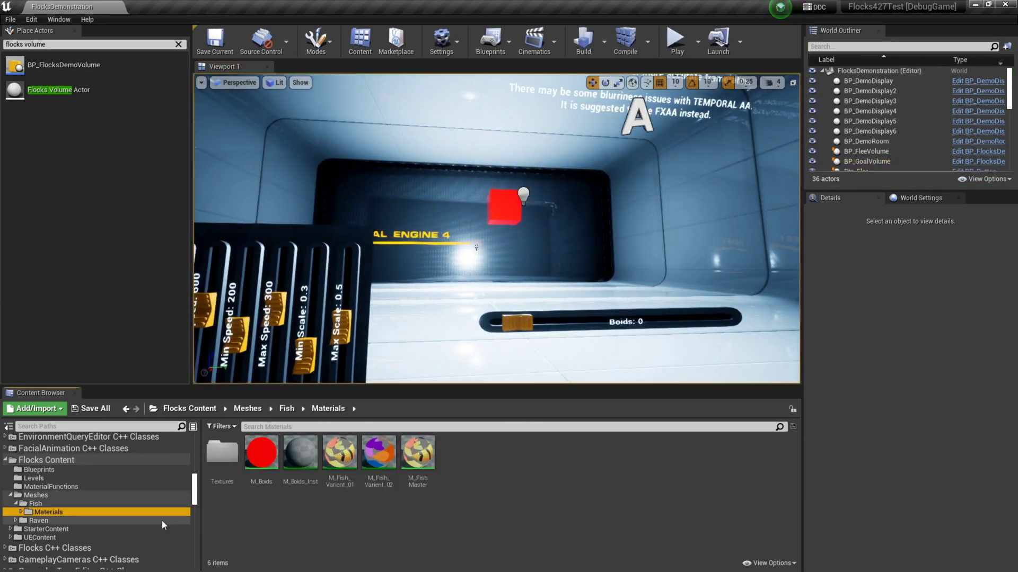
click(417, 454)
right_click(417, 455)
click(451, 230)
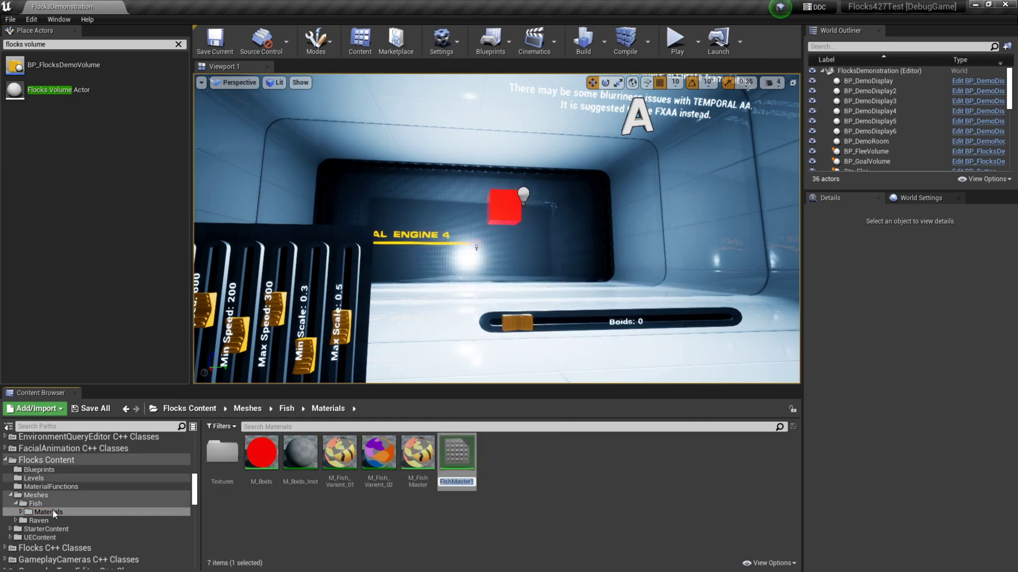
key(Return)
Move M_FishMaster1 into the top-level Content folder and view its assets.
scroll(57, 465, up, 15)
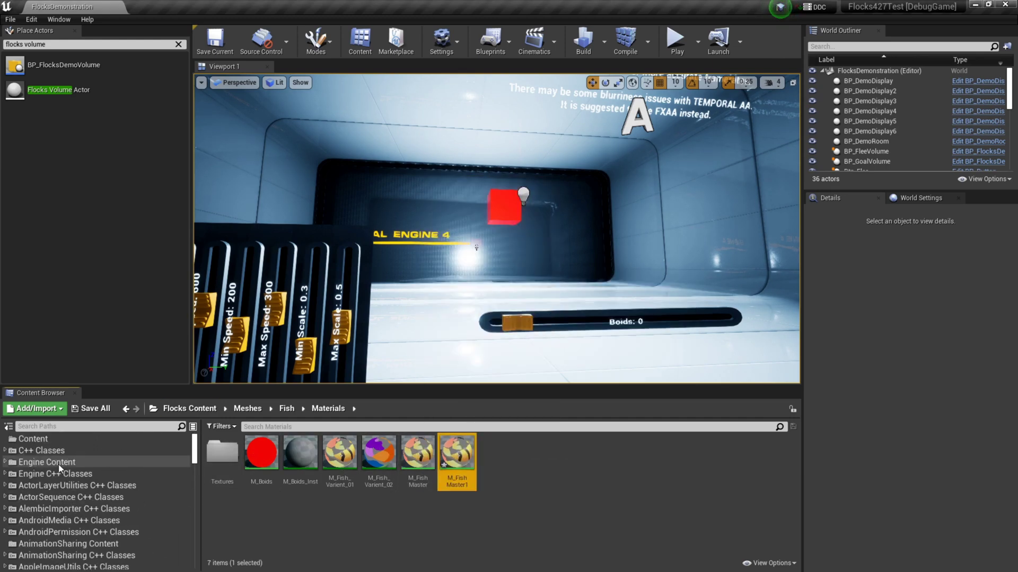
drag(457, 455, 58, 441)
click(82, 456)
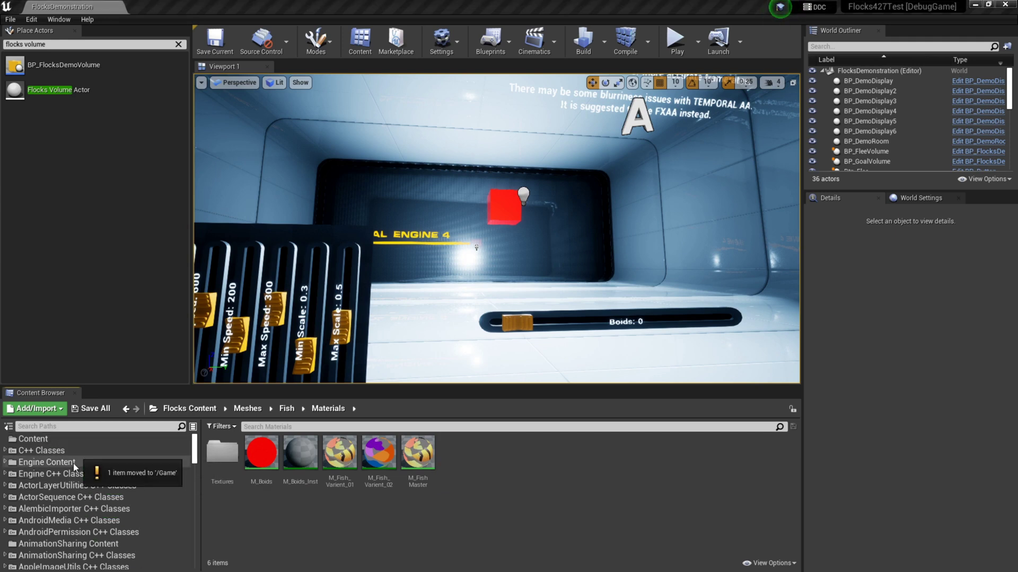
click(58, 442)
Open NewDemoLevel, delete FlocksVolumeActor4 and FlocksVolumeActor2, and save the level.
double_click(300, 454)
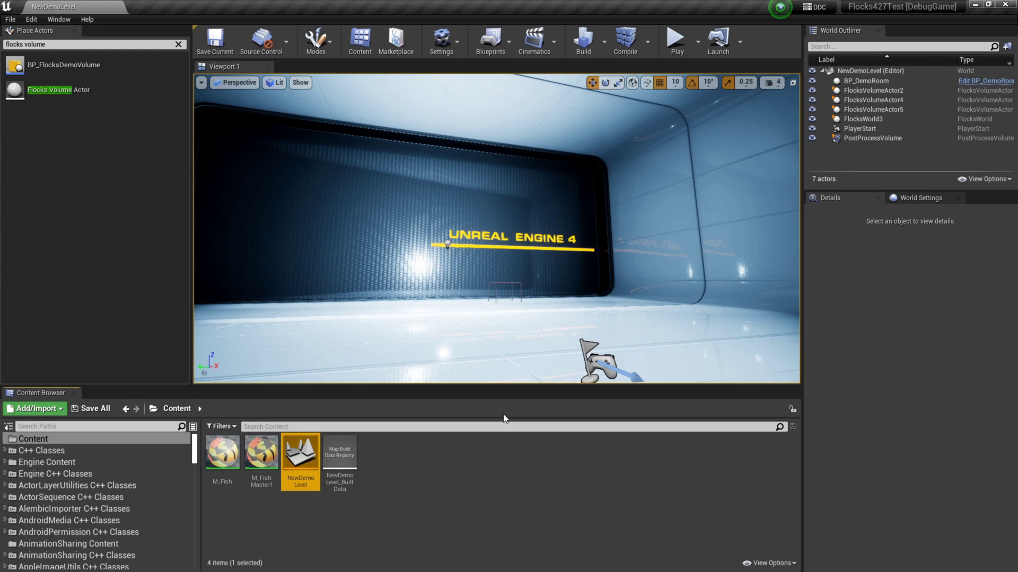
drag(552, 248, 538, 323)
click(864, 109)
click(870, 100)
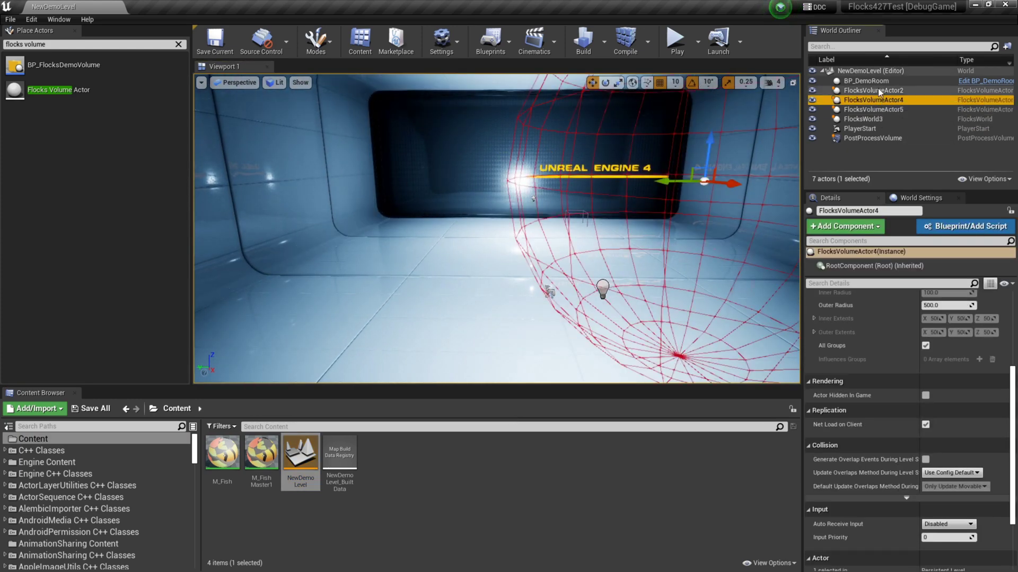
ctrl+click(879, 91)
key(Delete)
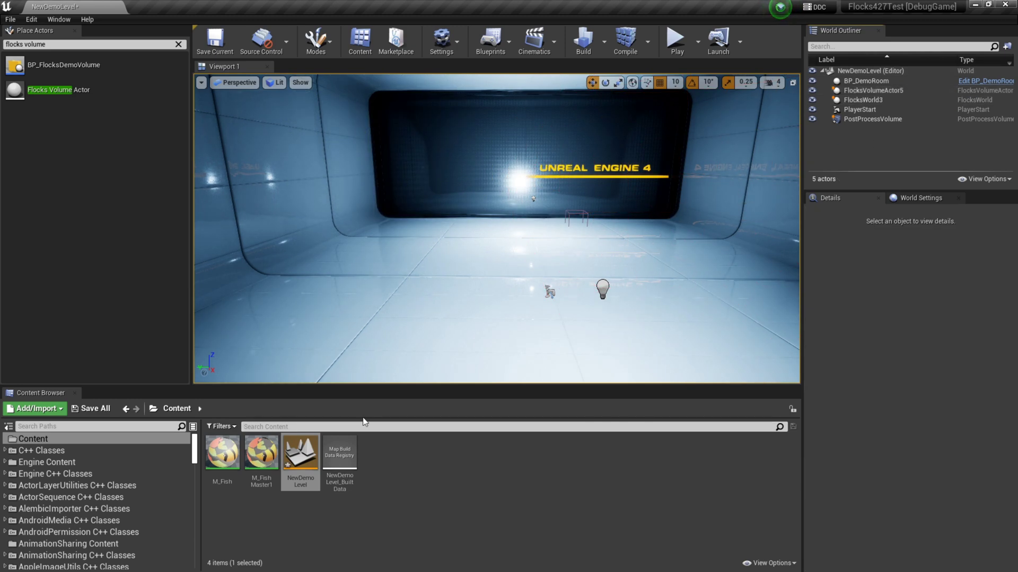
click(302, 461)
key(ctrl+s)
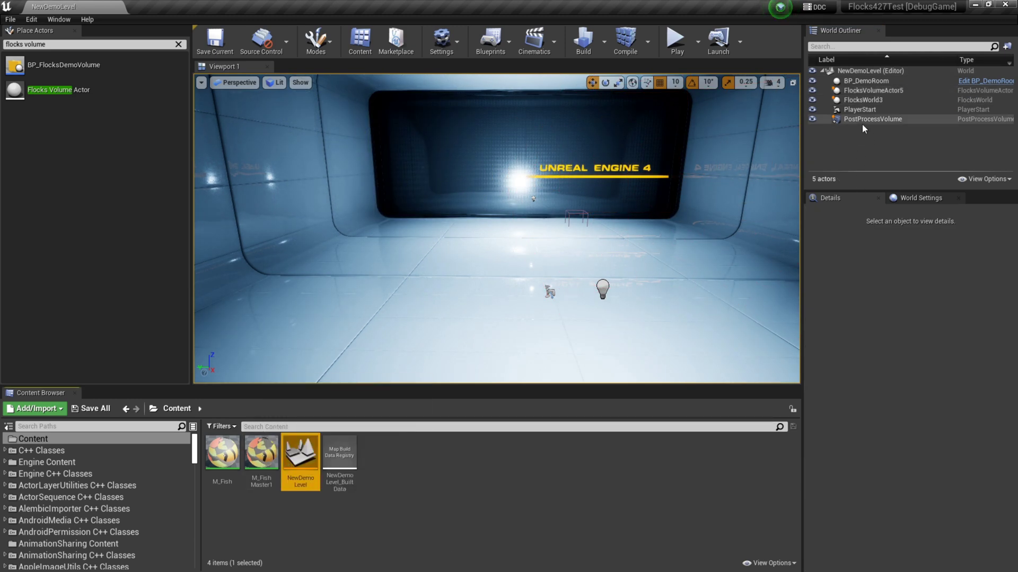
Assign M_FishMaster1 to FlocksWorld3's Materials slot 0 and clear its Default Custom Values.
click(862, 100)
scroll(867, 377, down, 3)
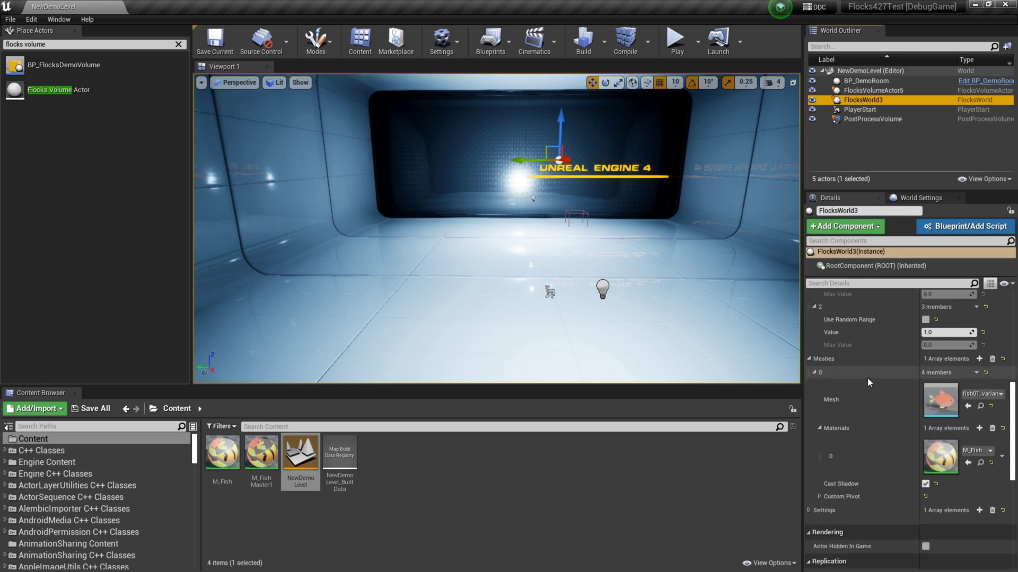
drag(262, 478, 940, 456)
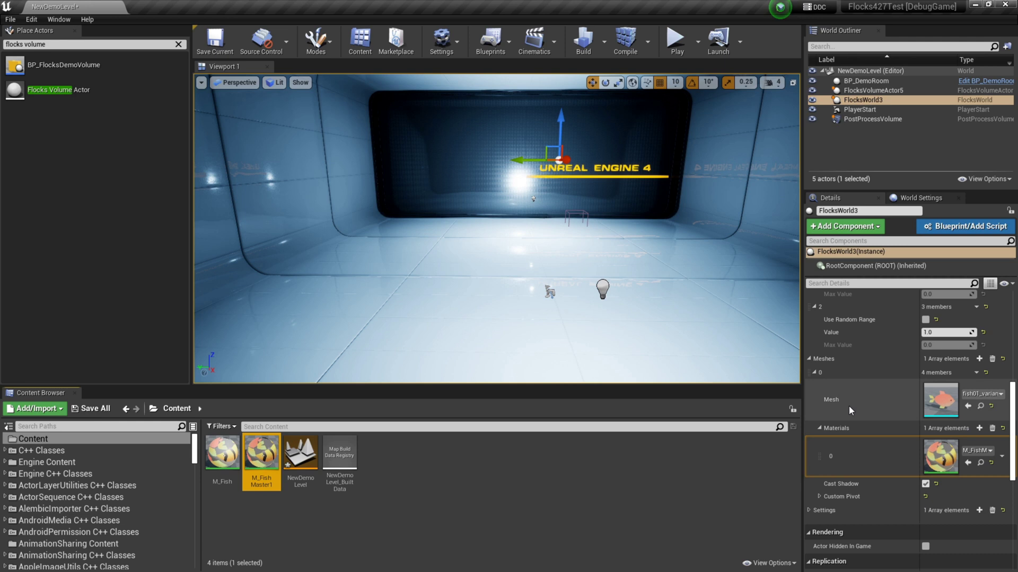
scroll(936, 385, up, 3)
scroll(935, 386, up, 2)
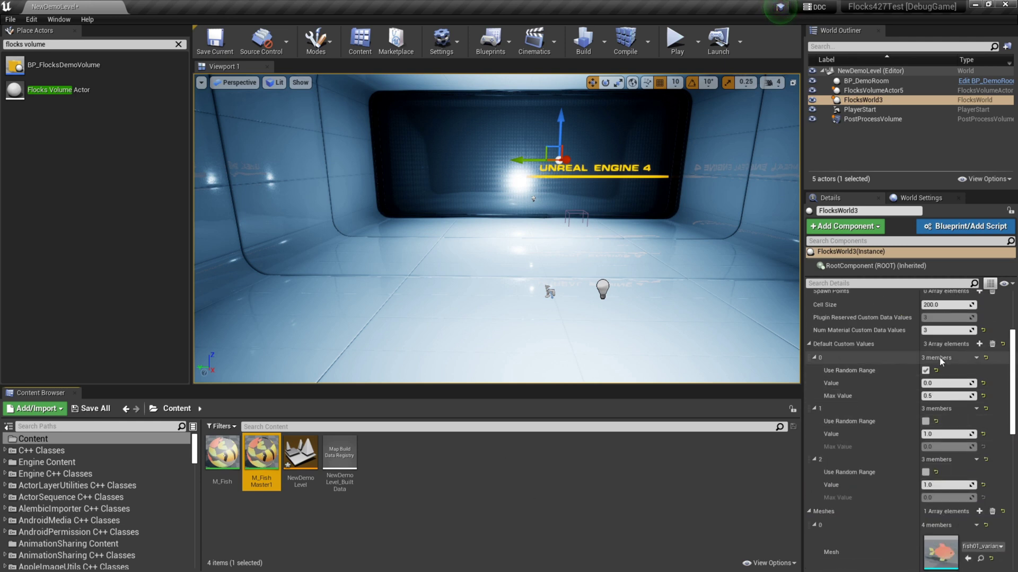
click(992, 341)
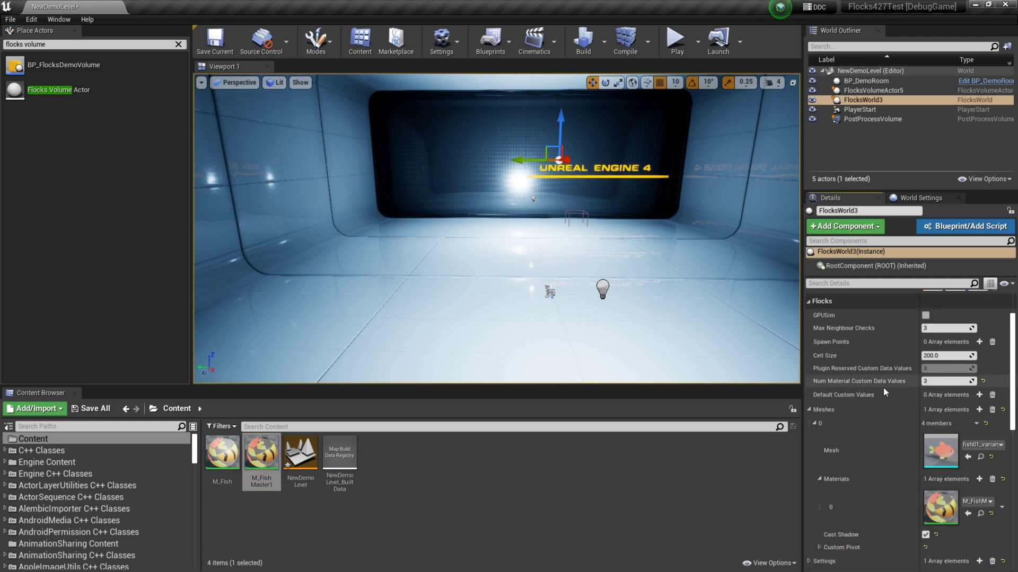
Open M_FishMaster1's graph and inspect the PerInstanceCustomData nodes reading indices 3 and 5.
double_click(262, 453)
scroll(535, 271, down, 2)
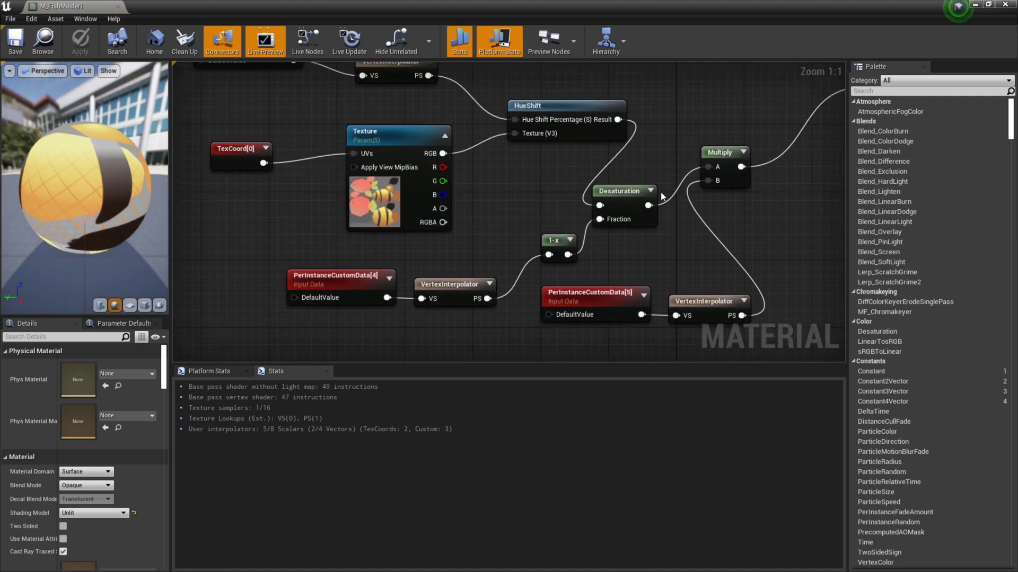
right_drag(328, 159, 369, 174)
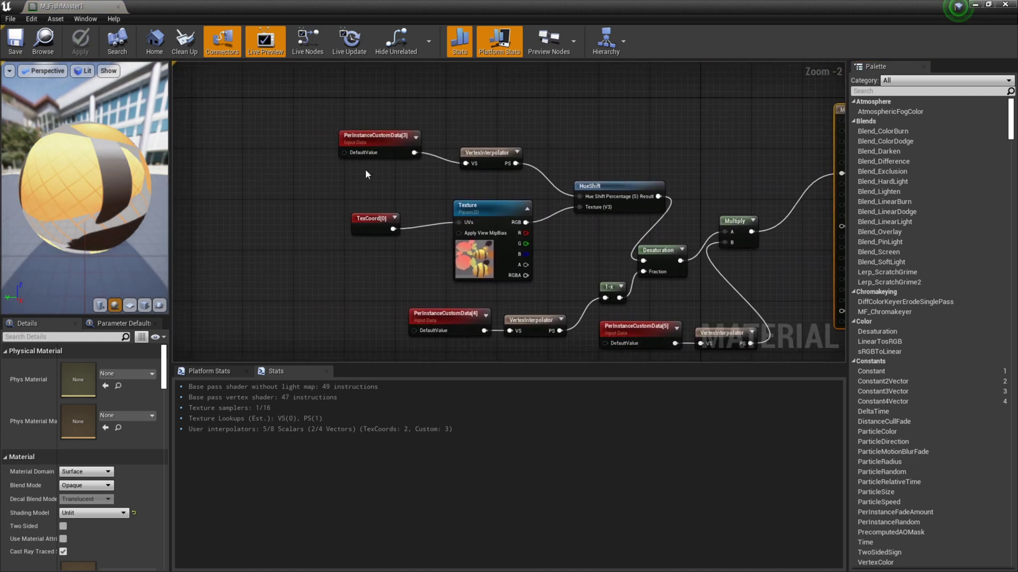
click(392, 142)
right_drag(431, 318, 390, 248)
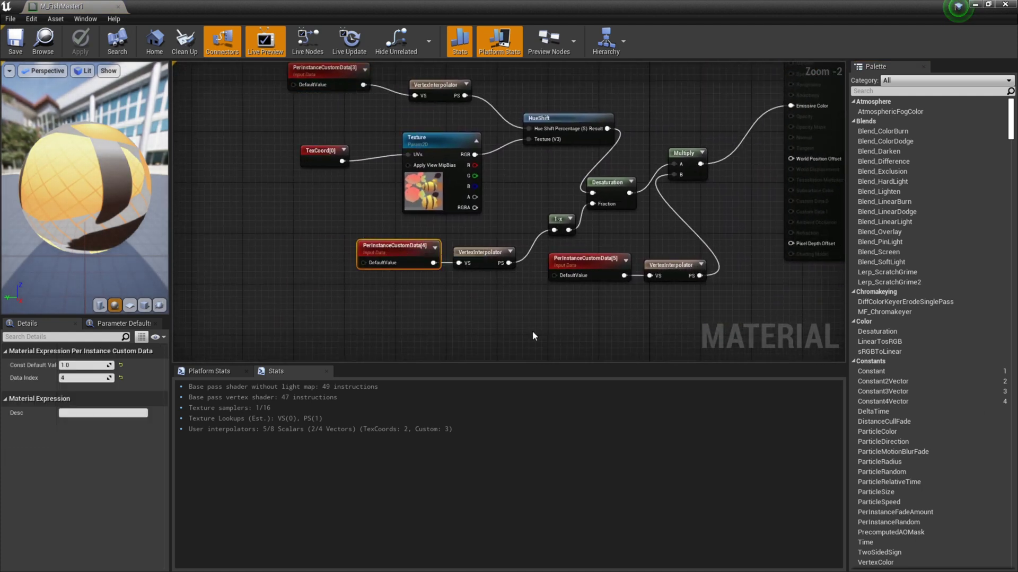
click(583, 260)
right_drag(305, 226, 316, 262)
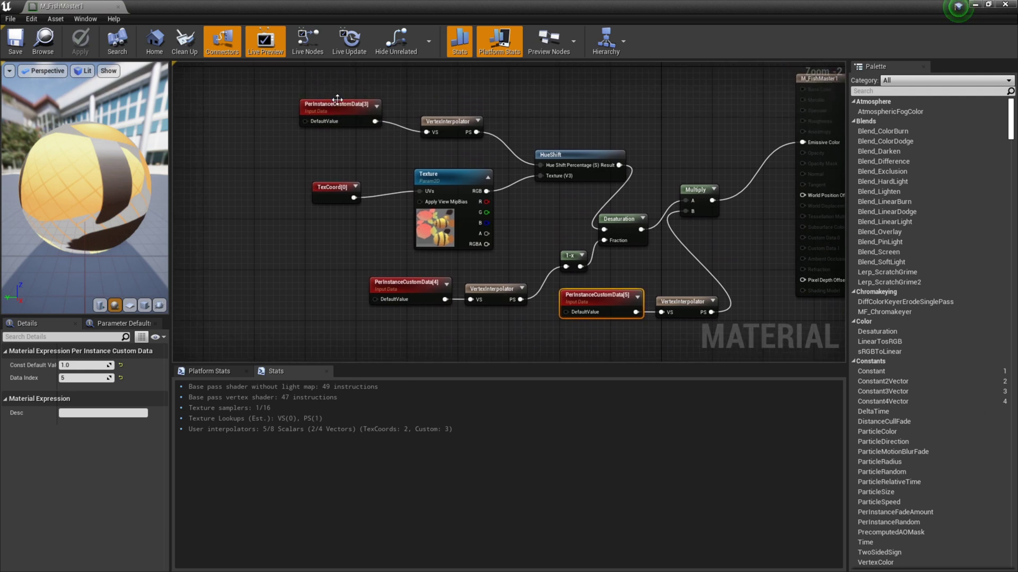
click(337, 103)
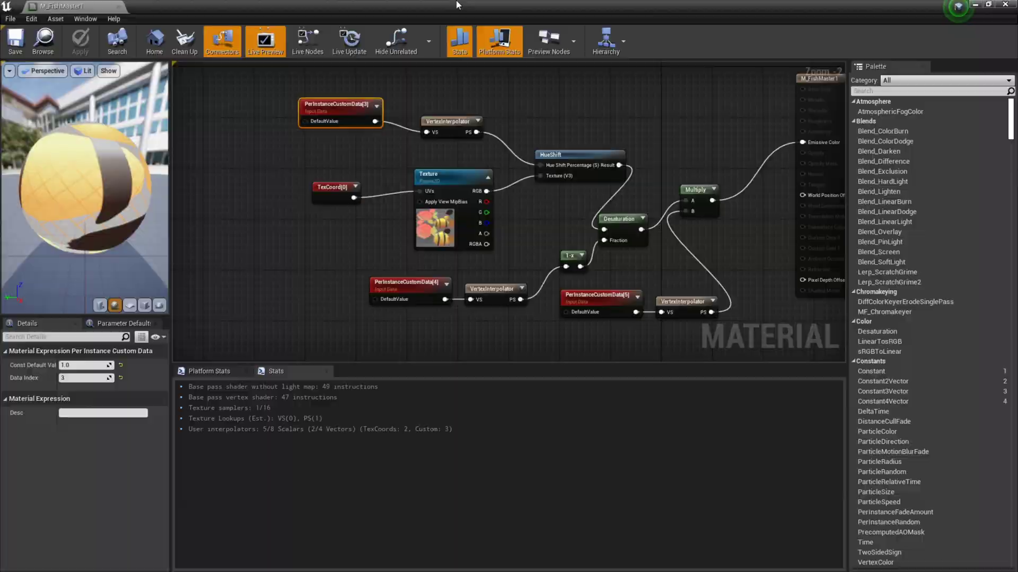
Back in the material editor, check the PerInstanceCustomData nodes at indices 4 and 5.
click(974, 5)
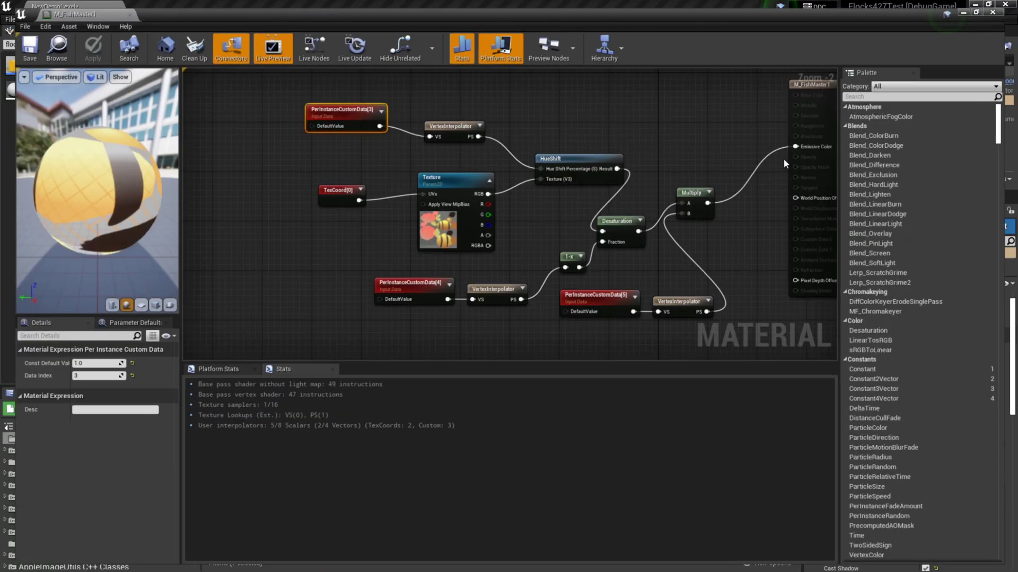
click(782, 157)
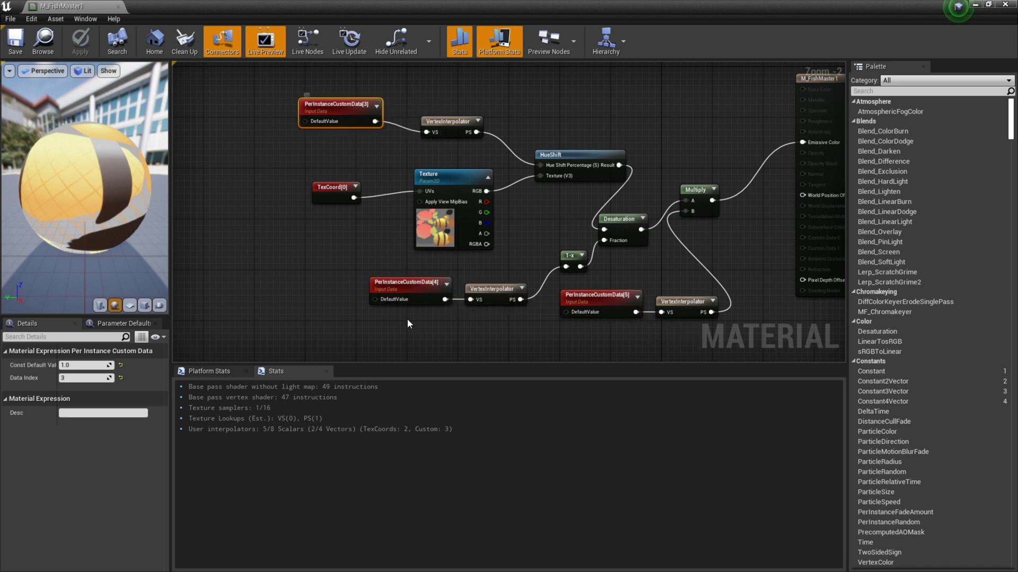
click(409, 286)
click(602, 299)
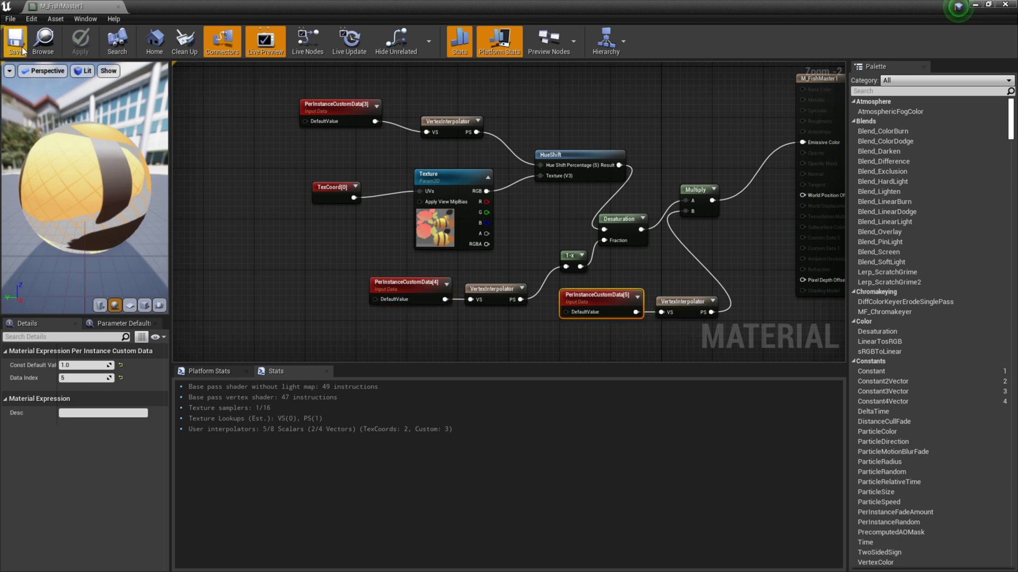
Add a first default custom value using a random range with Max Value 1.
right_drag(411, 184, 336, 199)
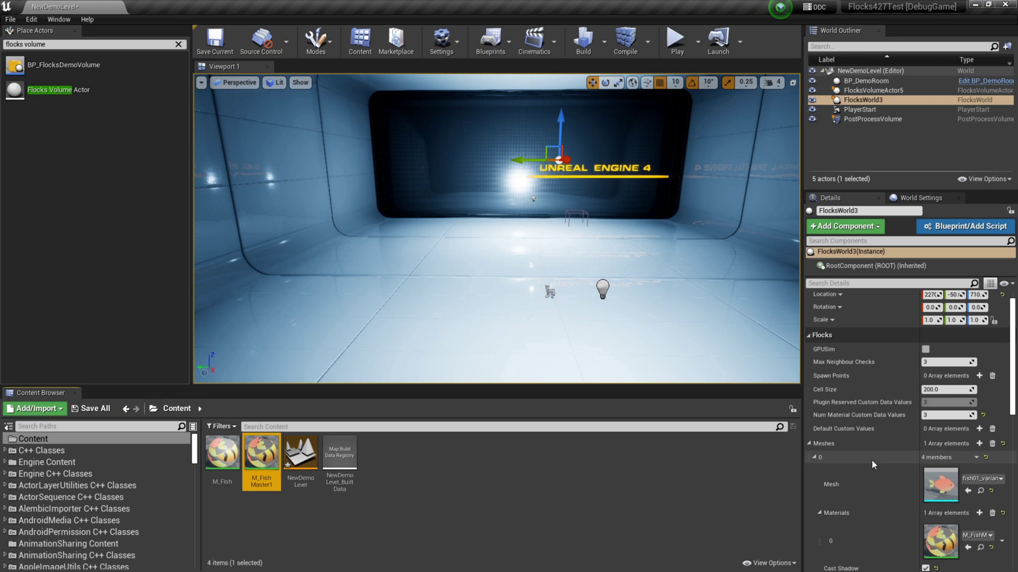
scroll(871, 460, down, 2)
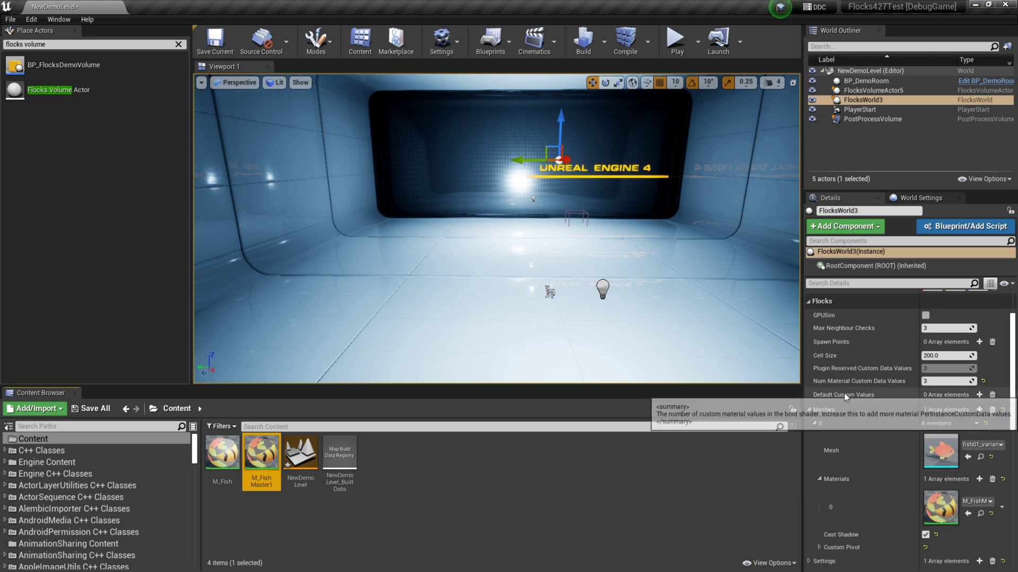
click(979, 395)
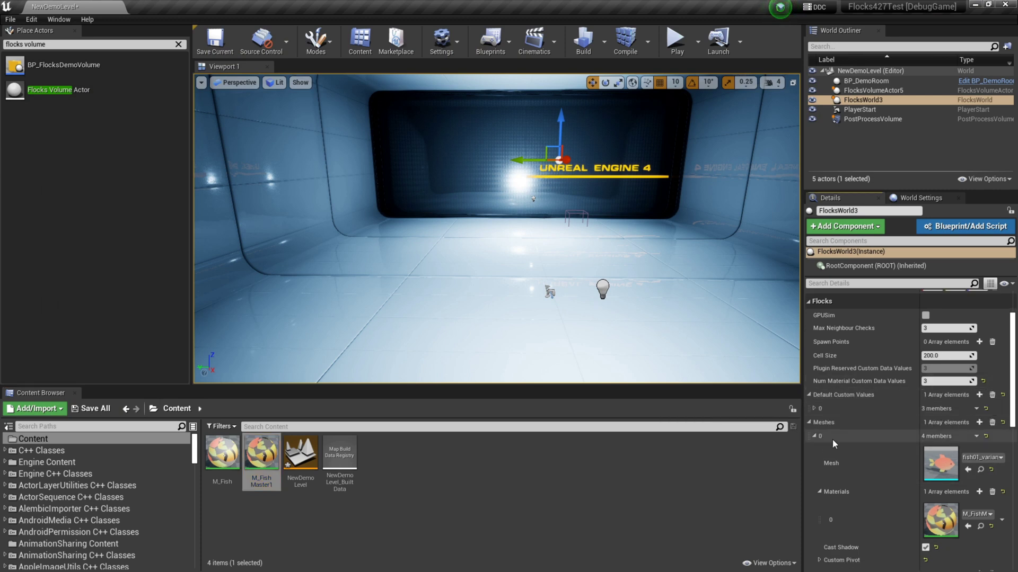
click(815, 409)
scroll(863, 401, down, 3)
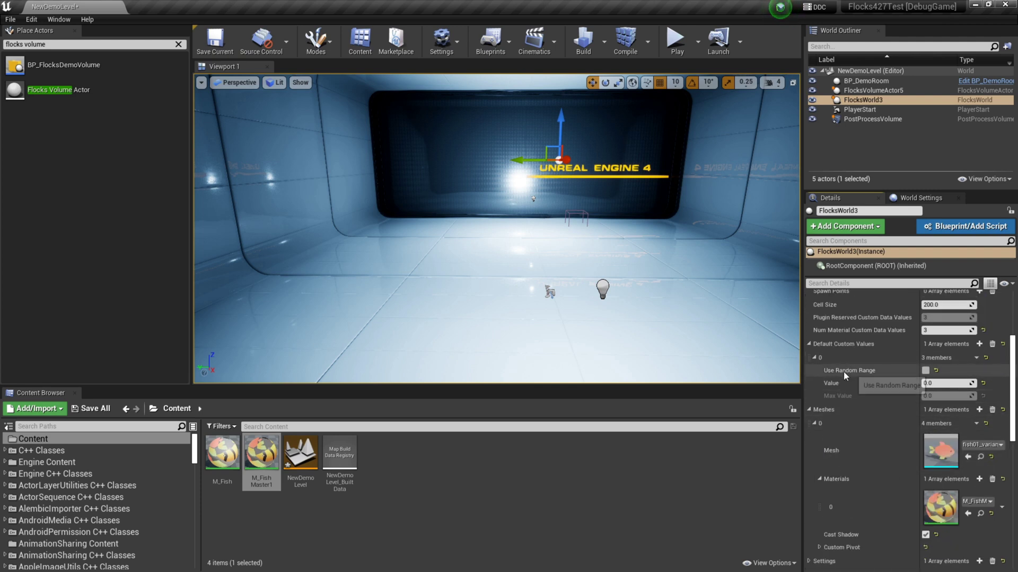
click(943, 383)
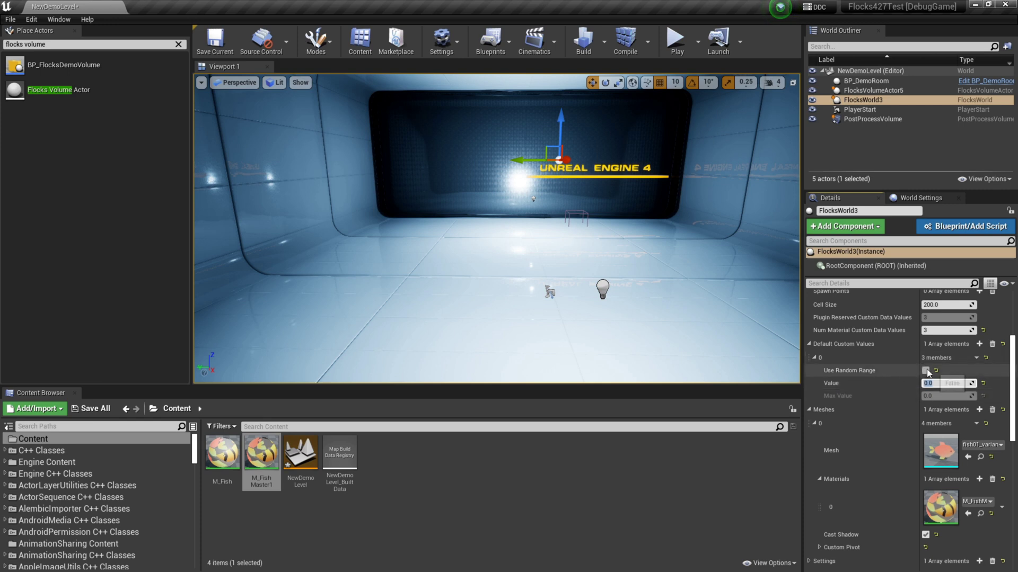
click(925, 371)
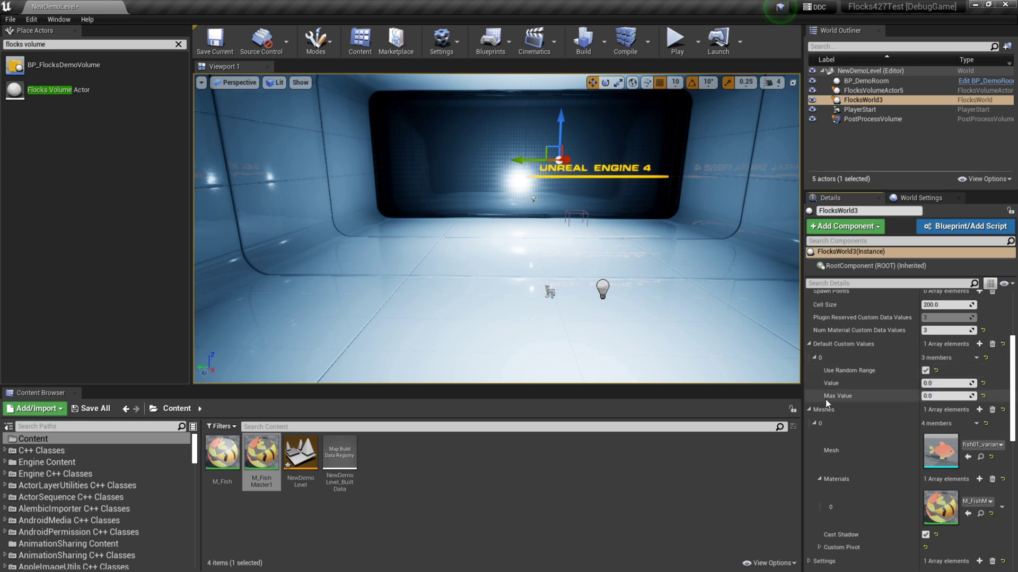
click(925, 370)
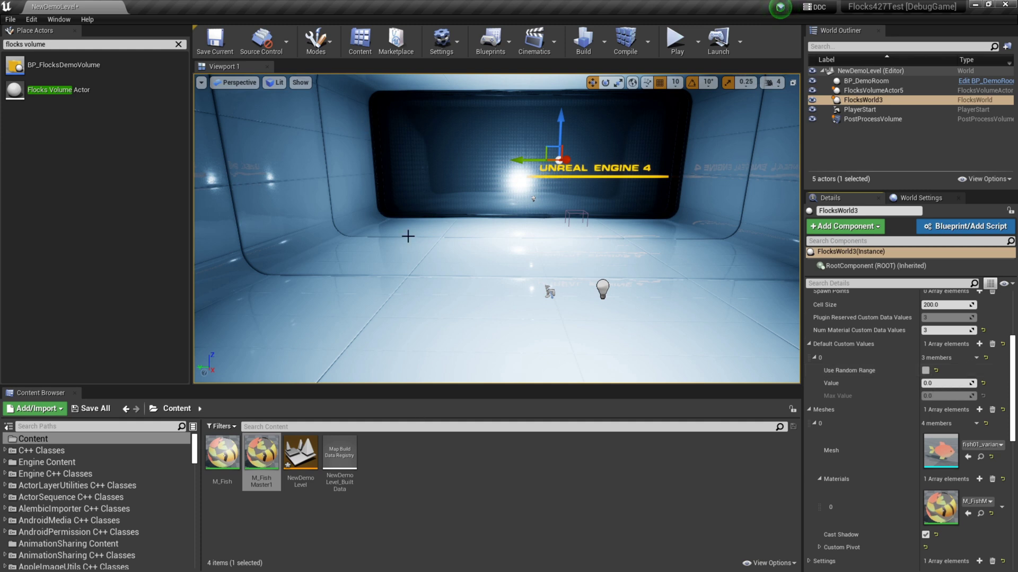
click(925, 371)
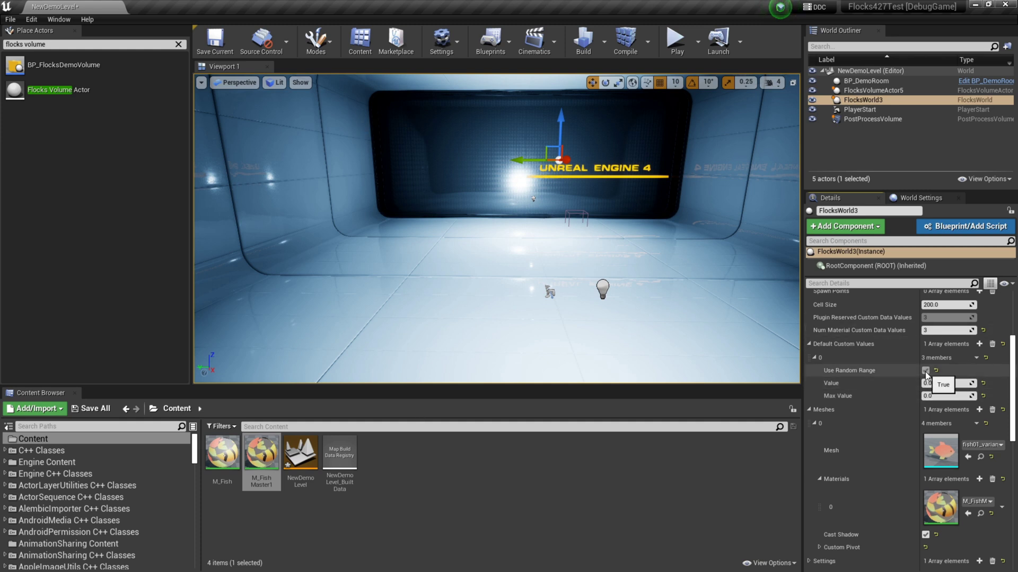
click(945, 395)
text(1)
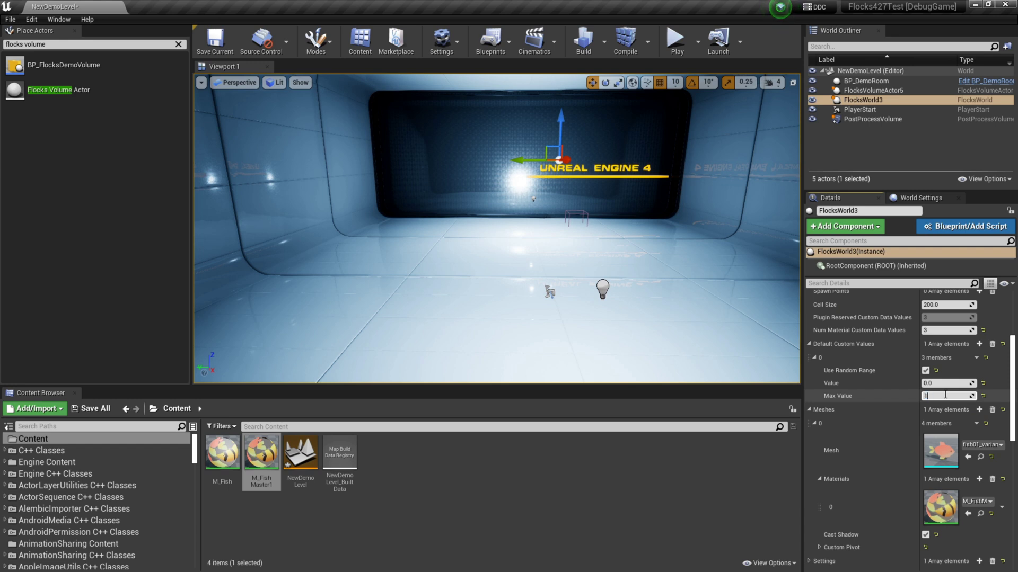
key(Return)
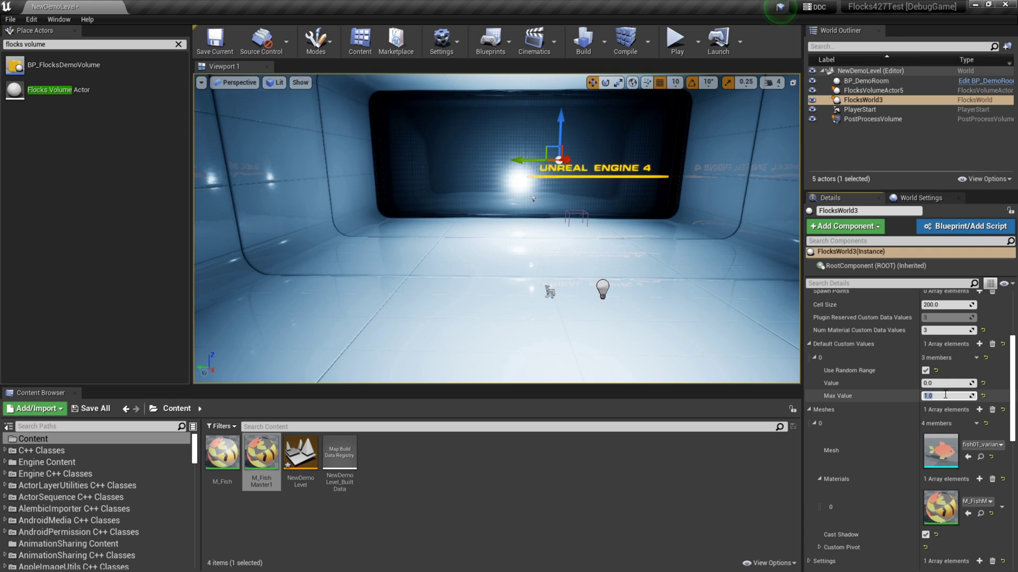
Add a second custom value set to 1.0 and a third entry, editing its Value.
click(978, 344)
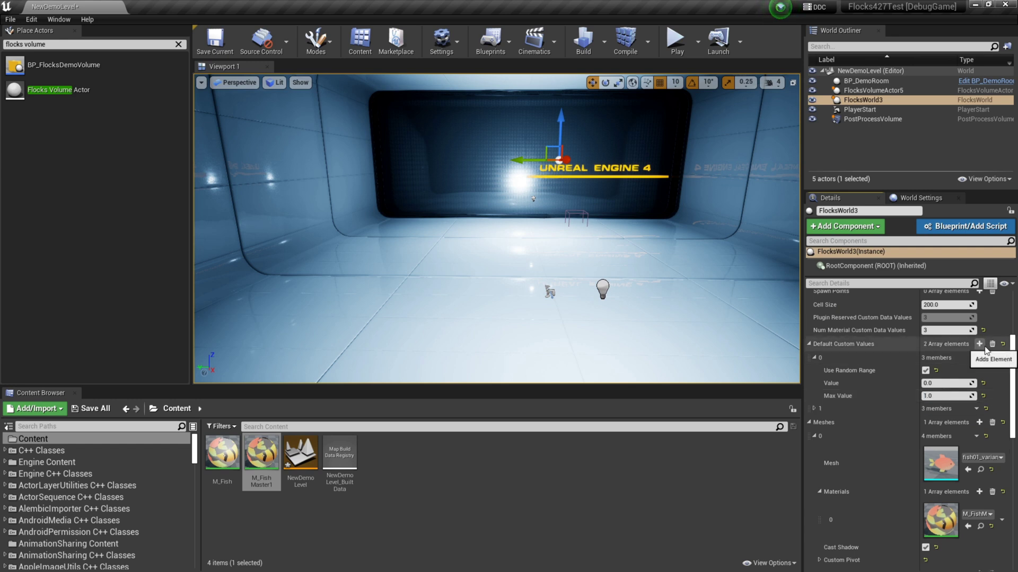
click(815, 408)
click(937, 434)
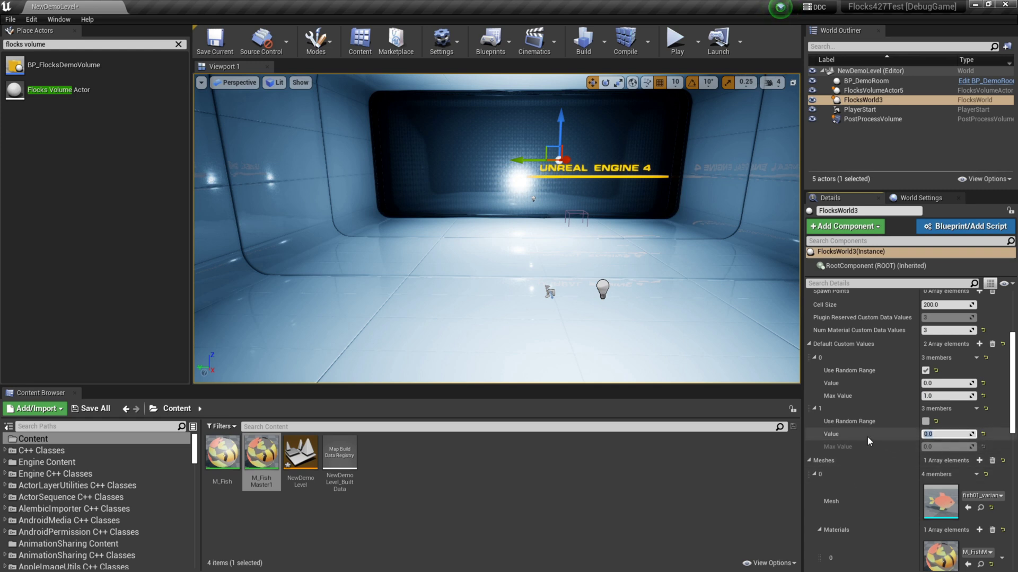
text(1)
key(Return)
click(979, 343)
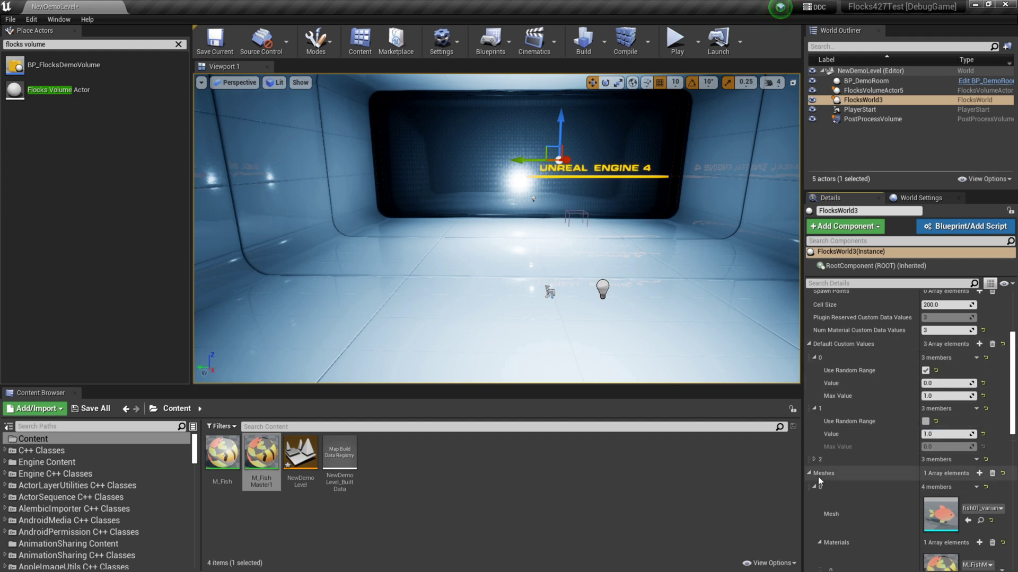
click(947, 484)
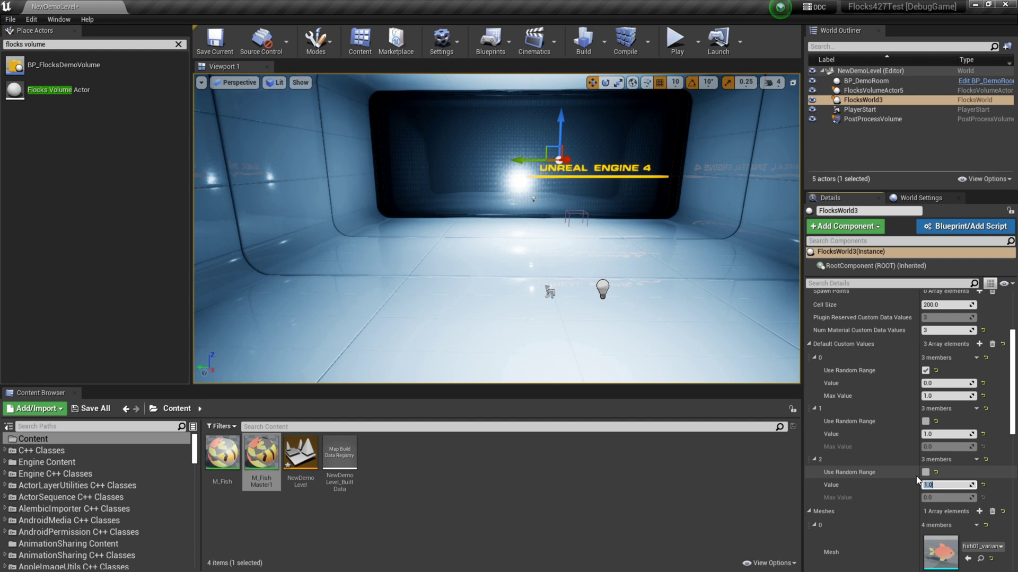
click(815, 357)
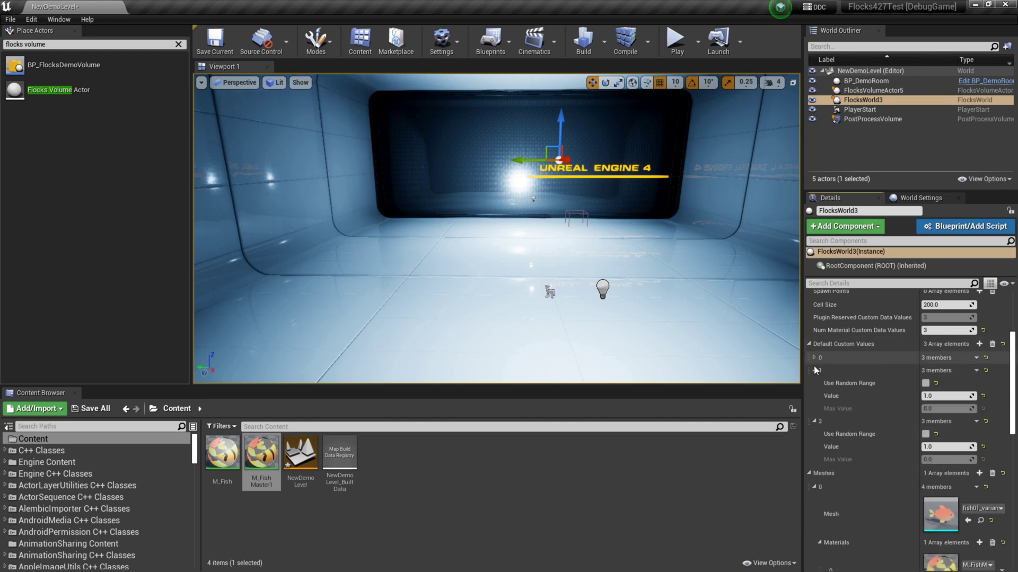
click(814, 370)
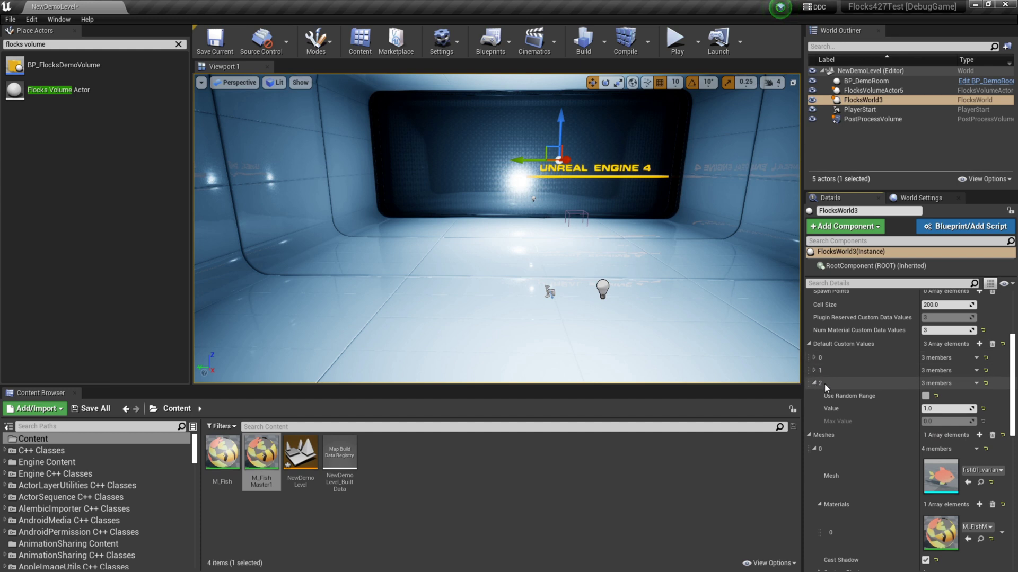
click(815, 382)
click(943, 330)
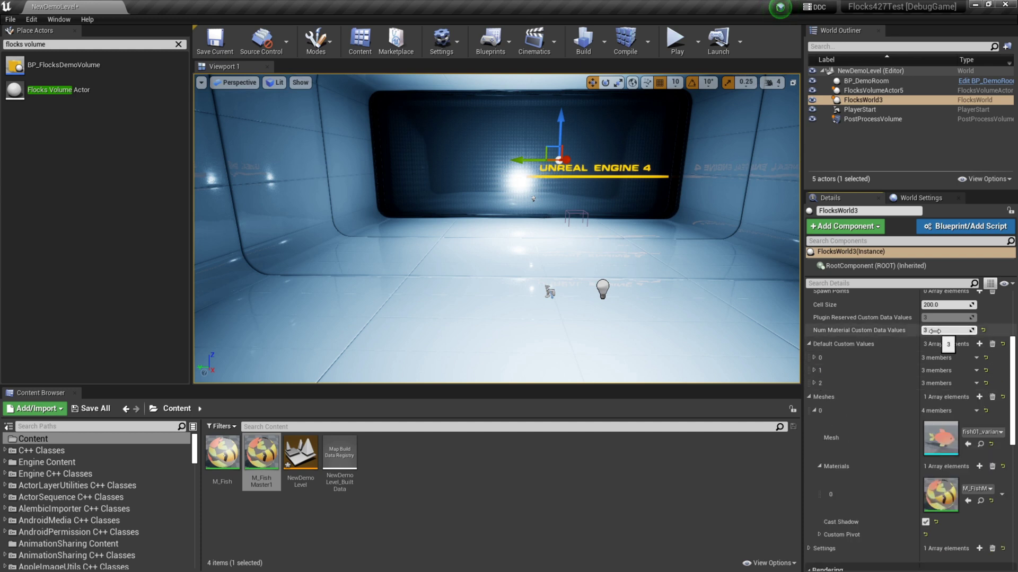
scroll(901, 382, up, 2)
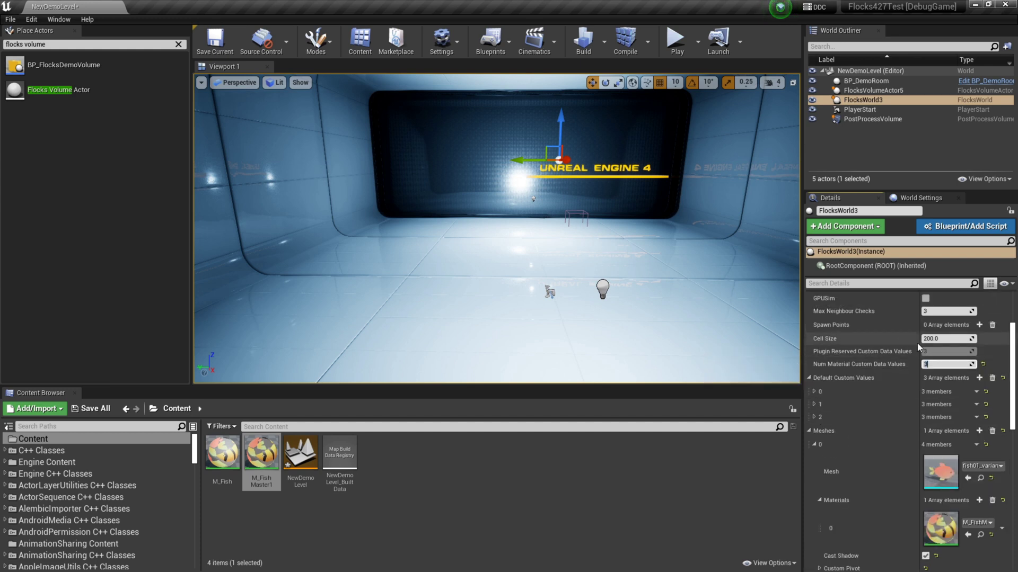
drag(920, 325, 931, 325)
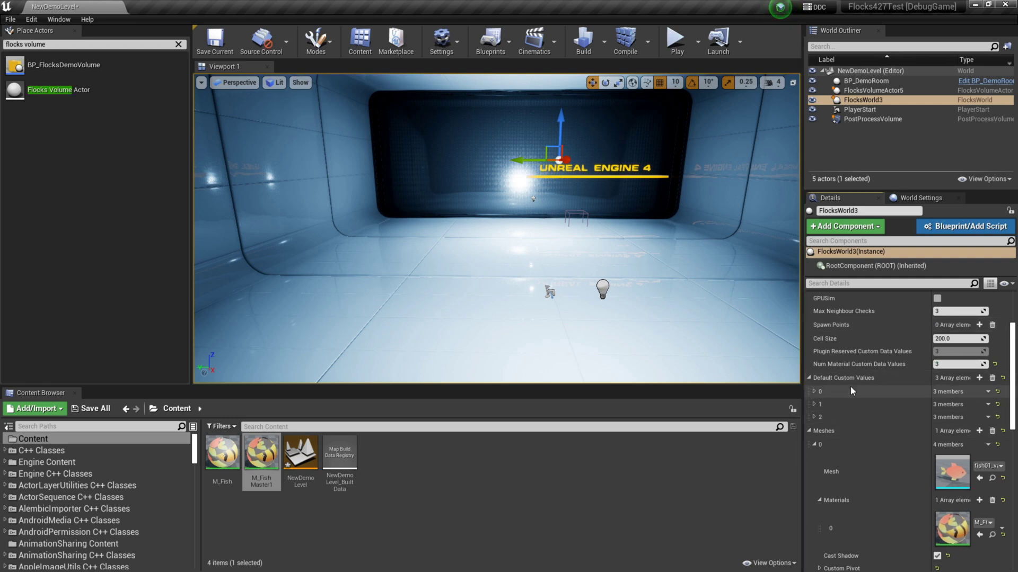
click(949, 364)
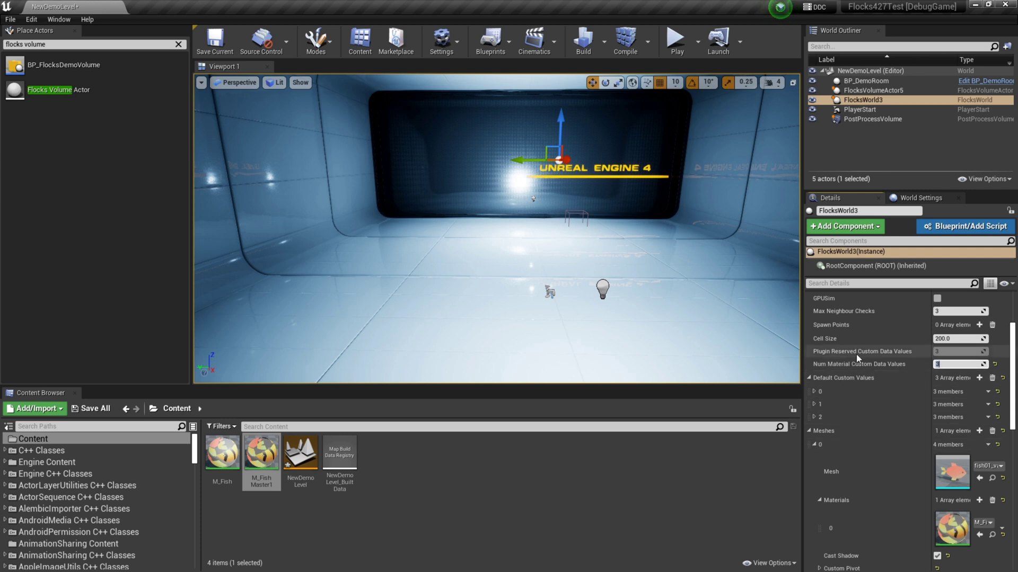
mouse_move(855, 352)
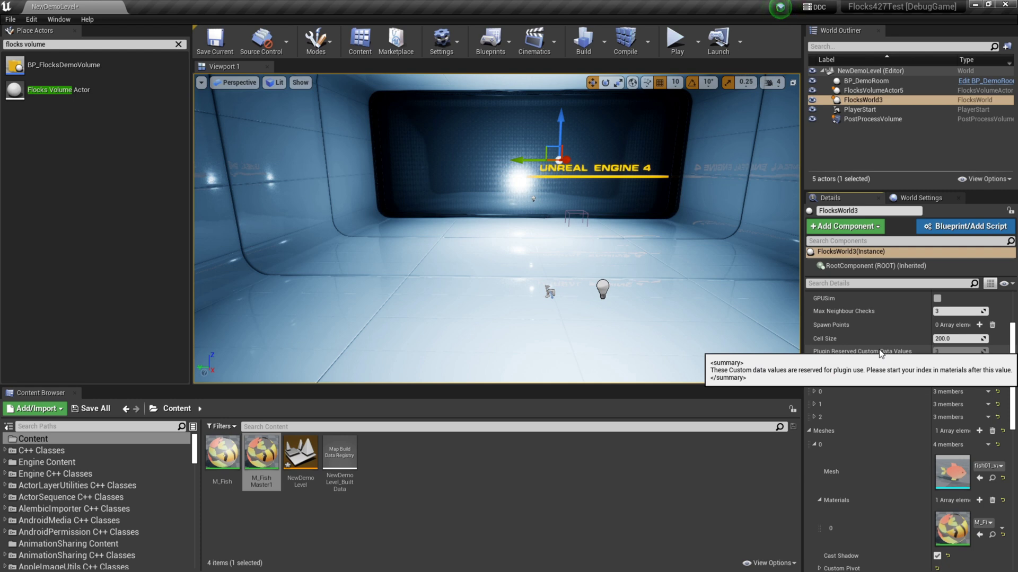
click(688, 537)
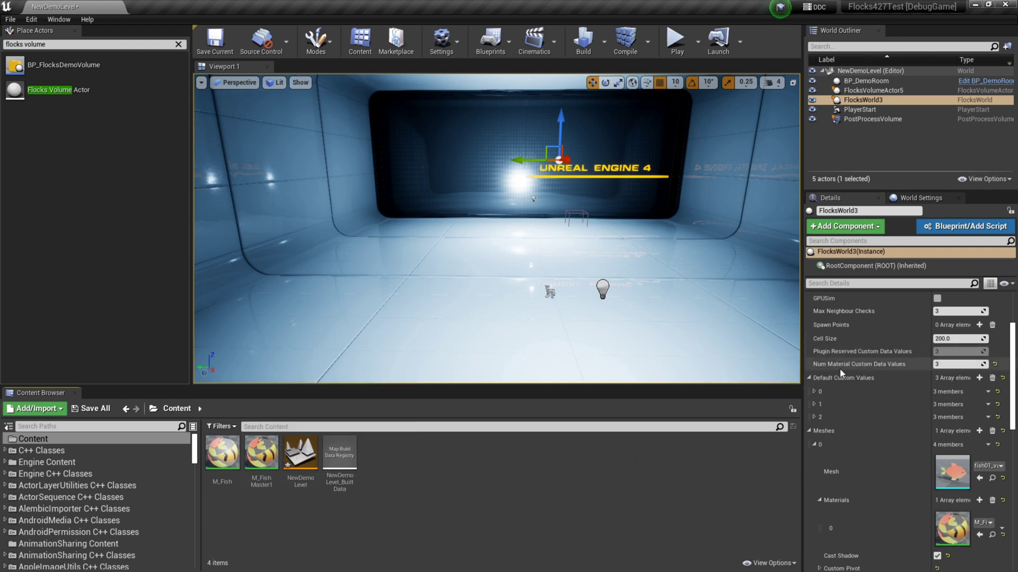
double_click(261, 453)
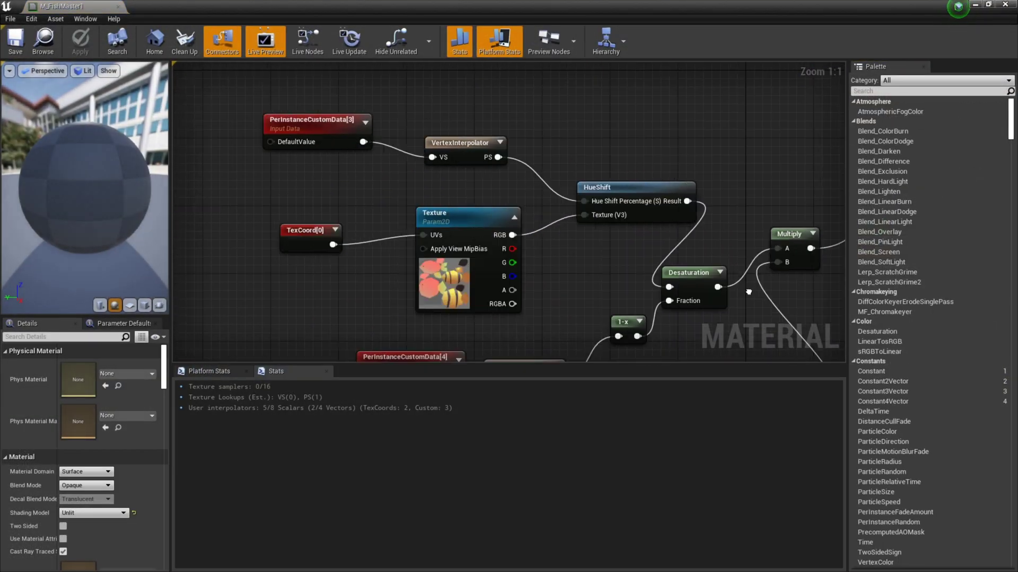
right_drag(748, 291, 896, 339)
click(461, 175)
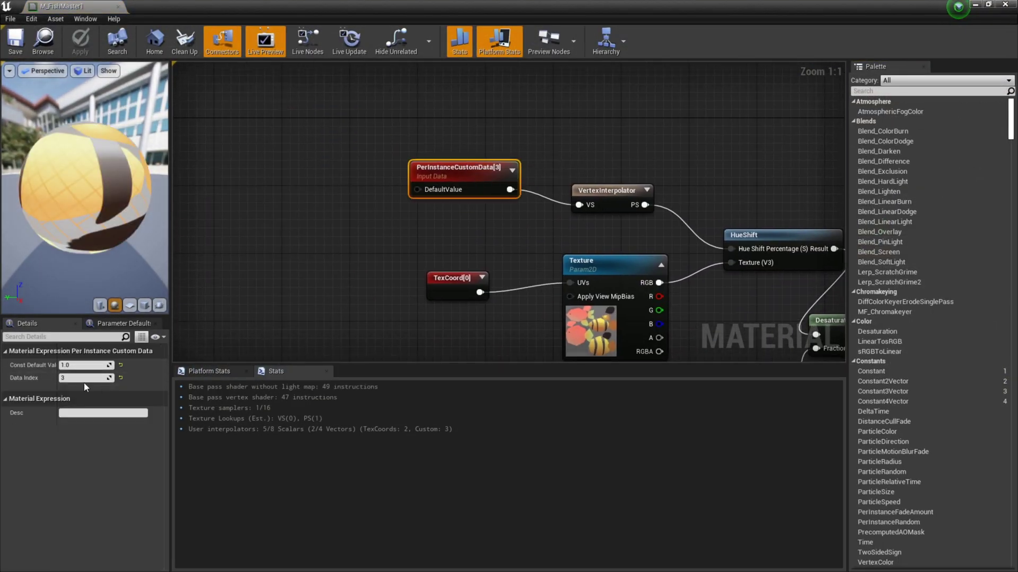
right_drag(443, 340, 406, 190)
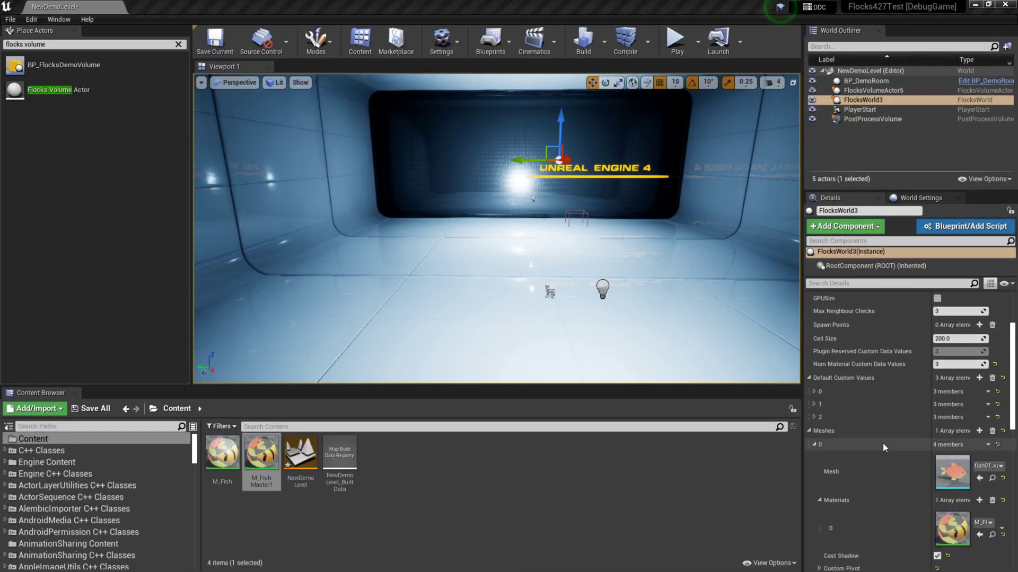
scroll(908, 436, down, 1)
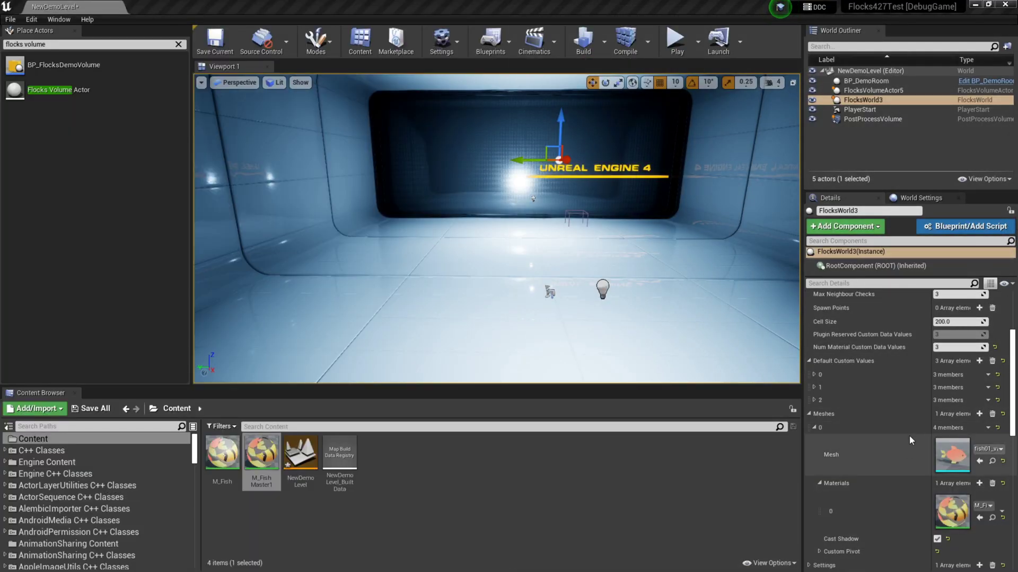
scroll(812, 387, up, 2)
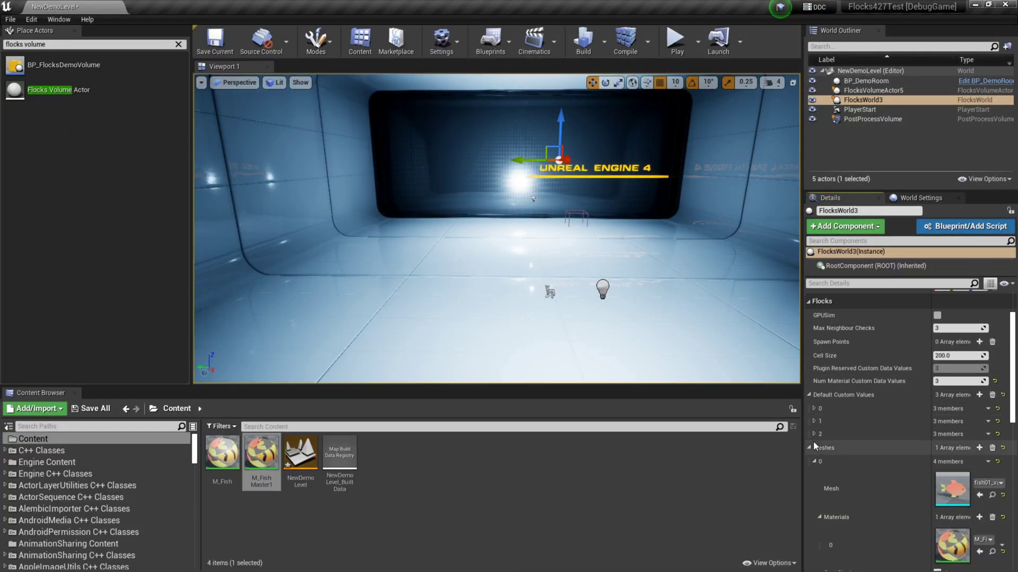
click(814, 409)
click(814, 459)
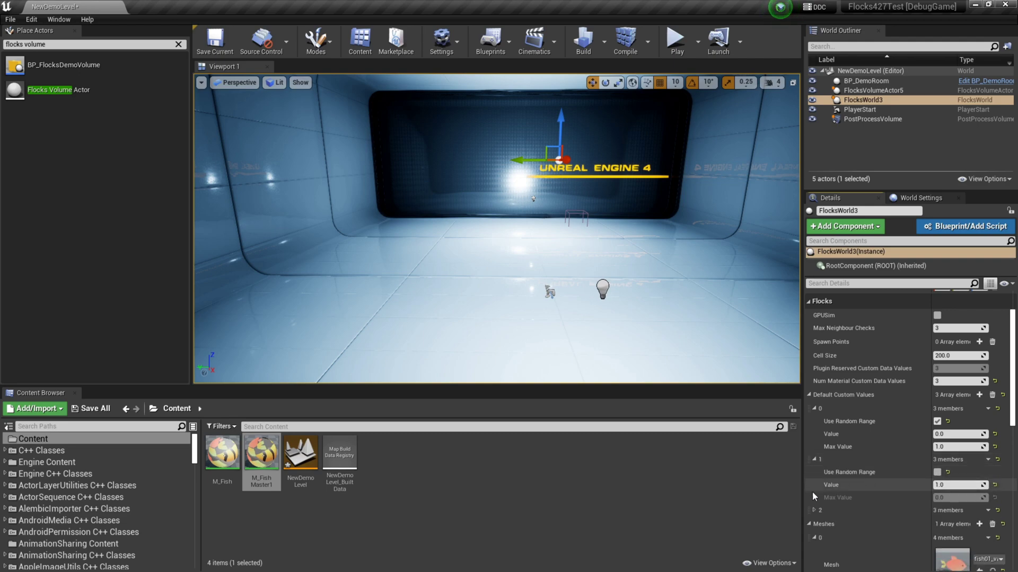
click(815, 510)
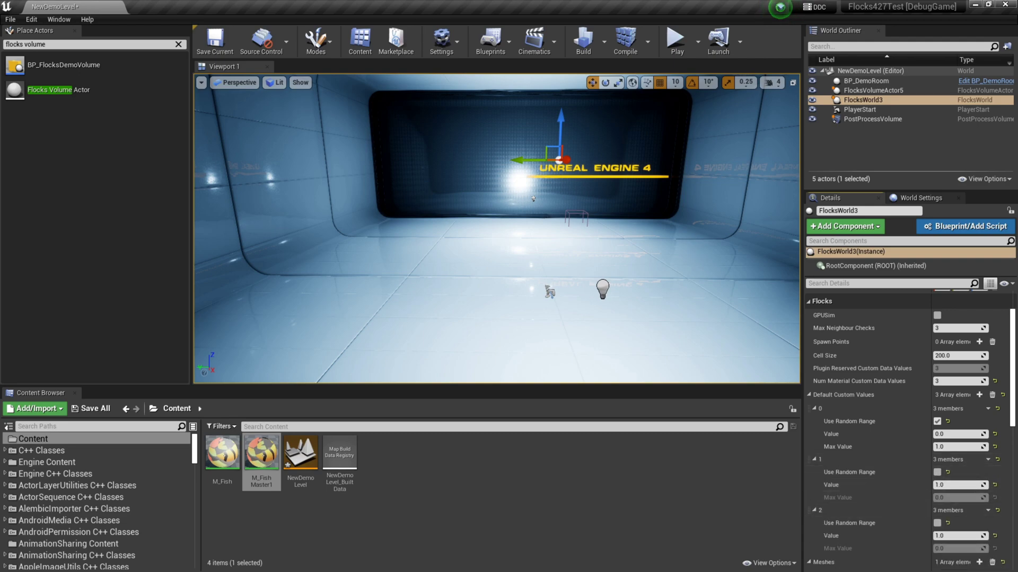
click(675, 38)
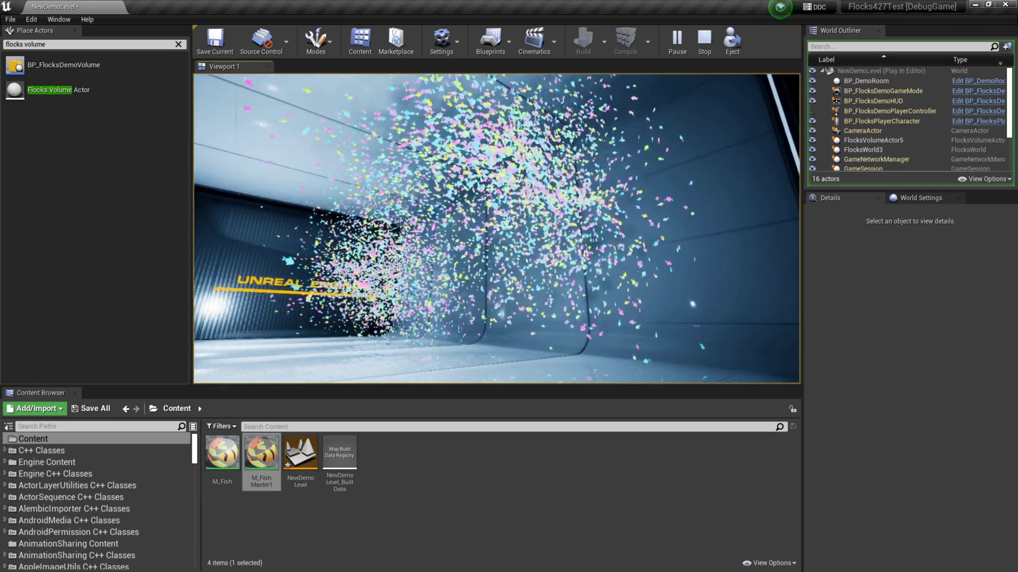
key(Escape)
scroll(941, 407, down, 2)
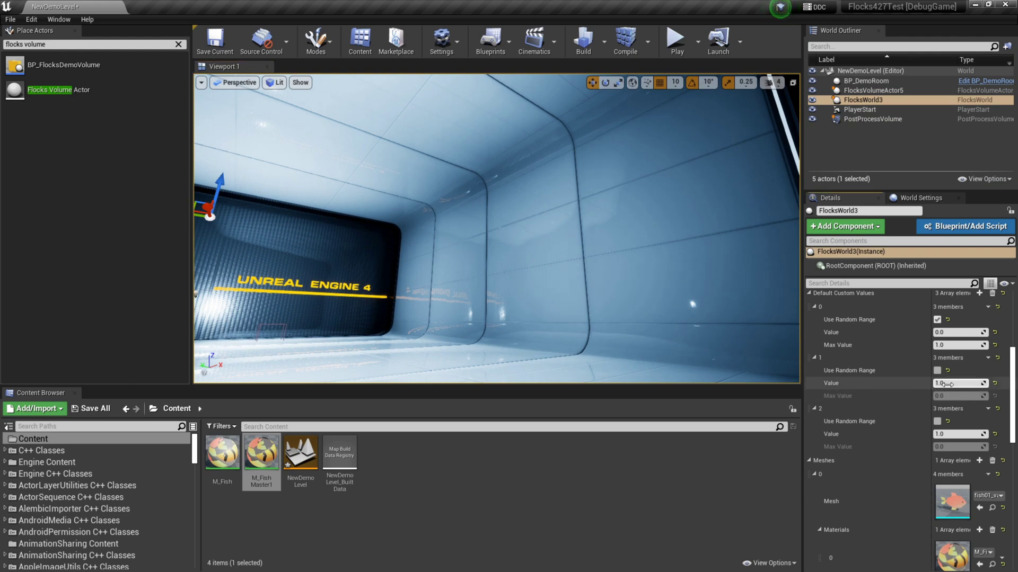
Change FlocksWorld3's third default custom value to 0.7 and end the play test.
click(948, 385)
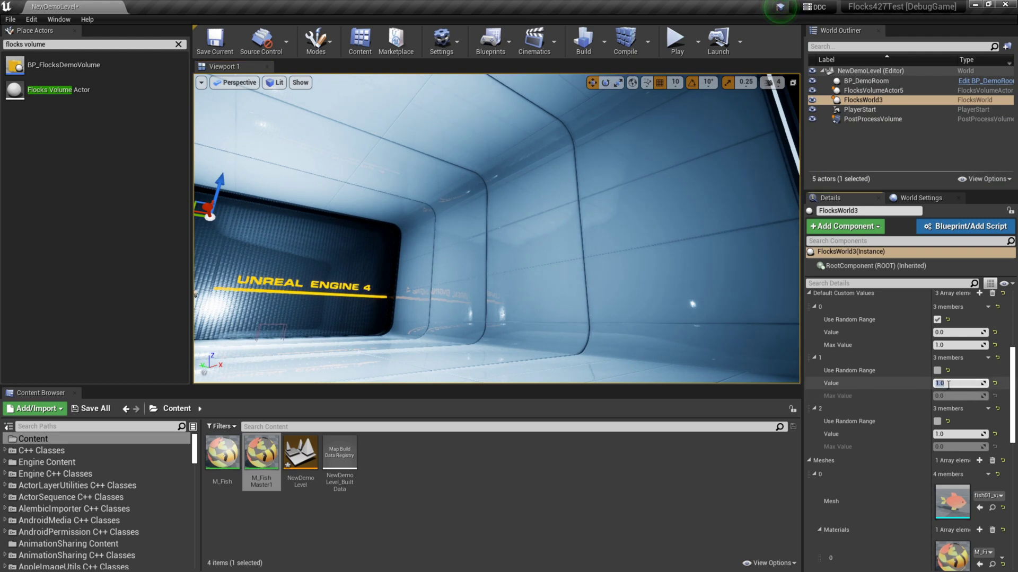
click(954, 434)
text(0)
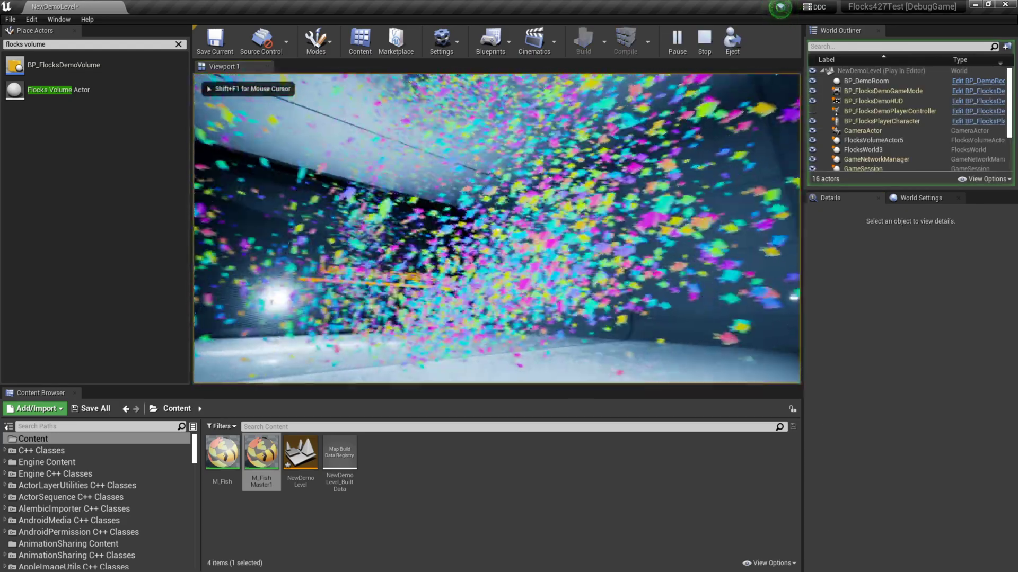
key(Escape)
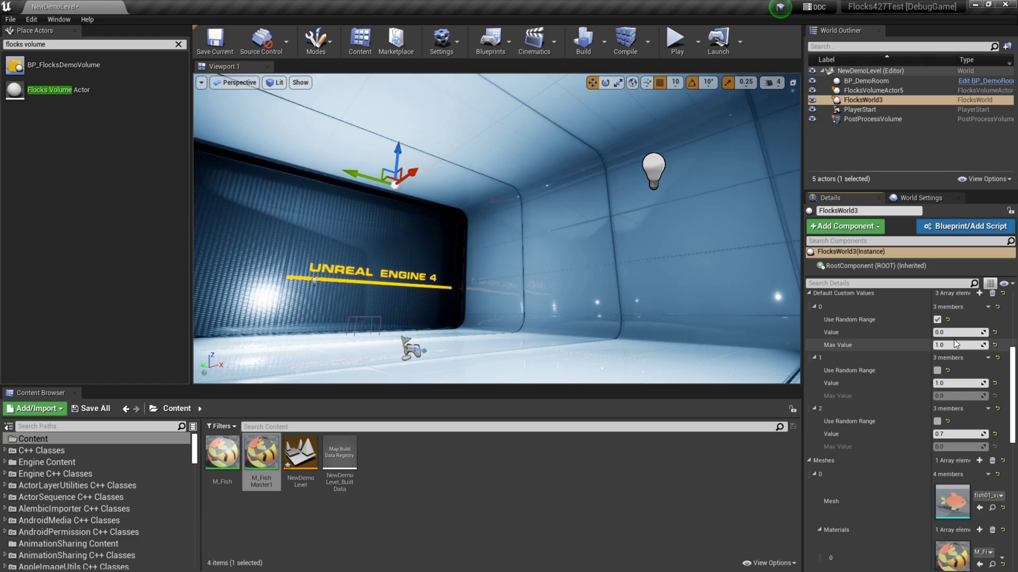
Enter 0.5 as the first custom value's random Max Value.
click(961, 345)
text(0.5)
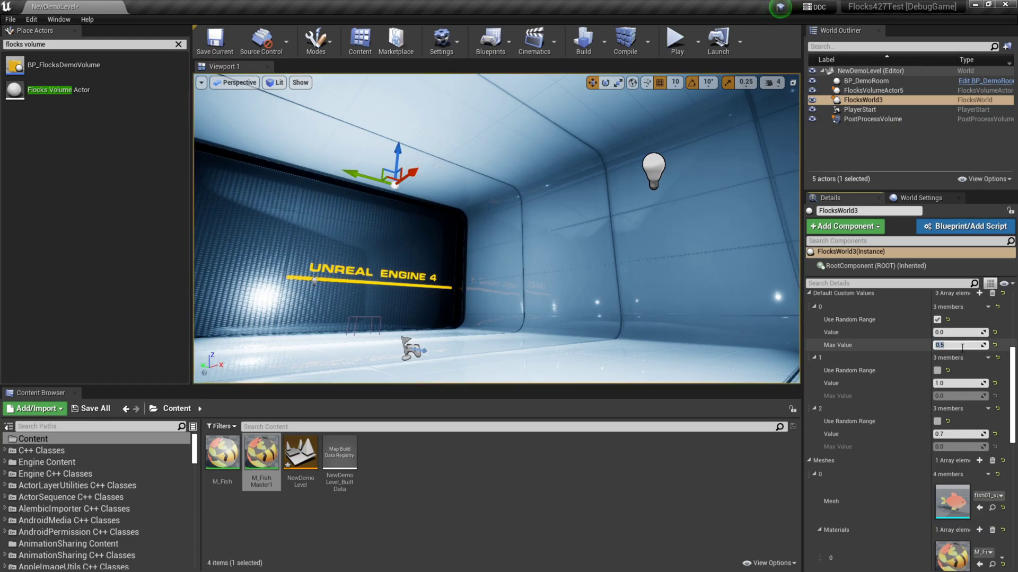